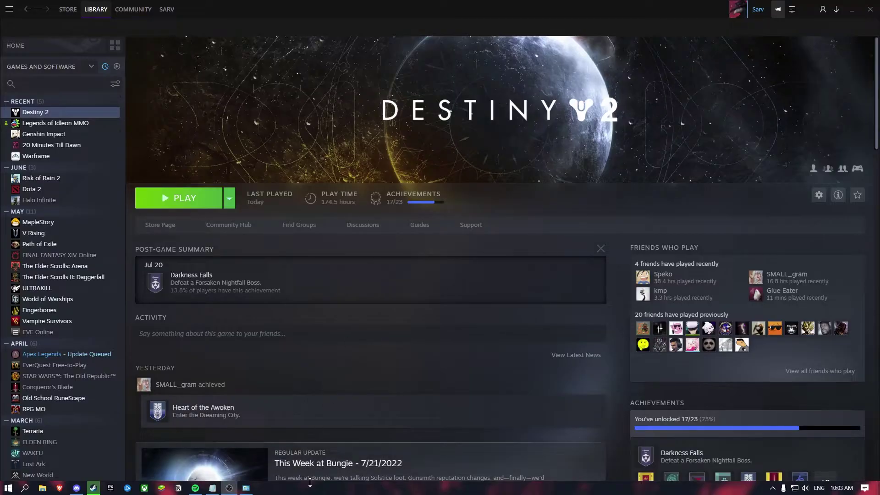
Step: Minimize Steam and open the Network and Sharing Center from Control Panel
left_click(246, 488)
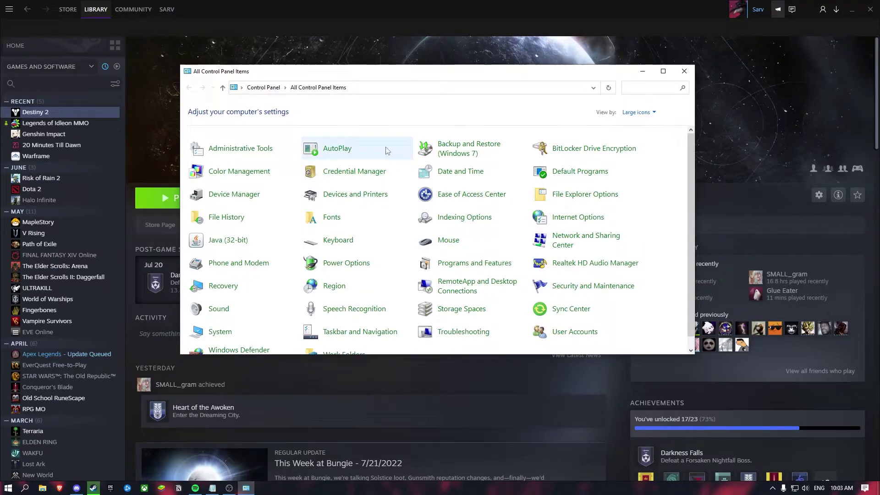
left_click_drag(465, 72, 480, 84)
left_click(845, 11)
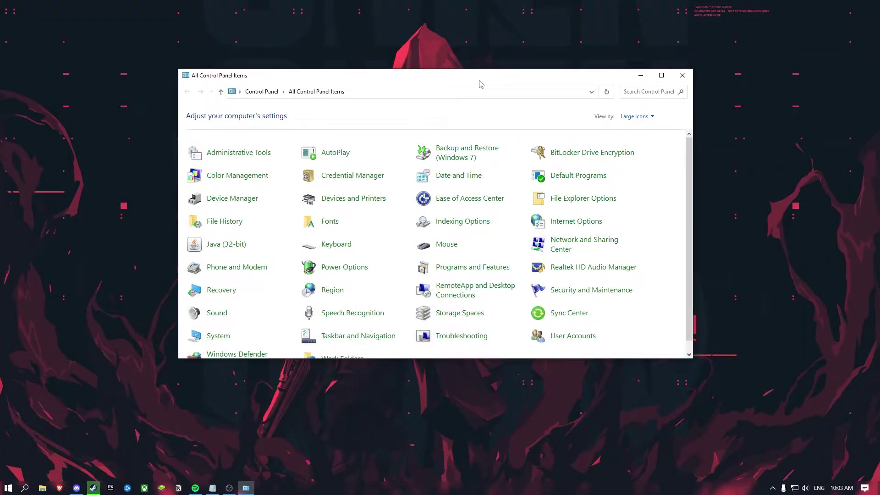
left_click(565, 253)
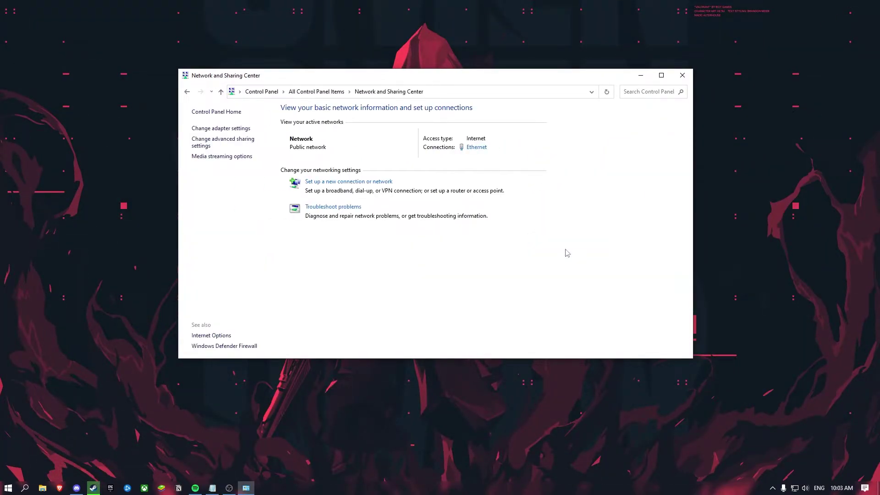
Step: Open the Ethernet adapter's properties and select Internet Protocol Version 4 (TCP/IPv4)
left_click(221, 129)
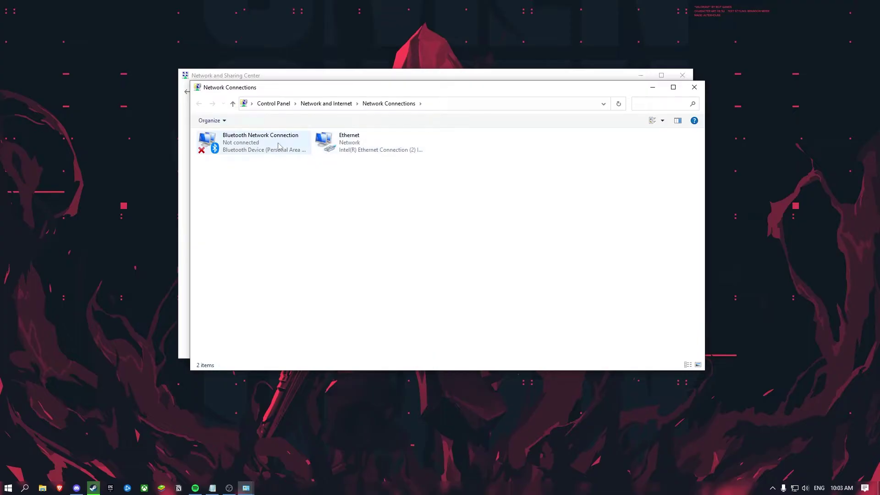
left_click(337, 144)
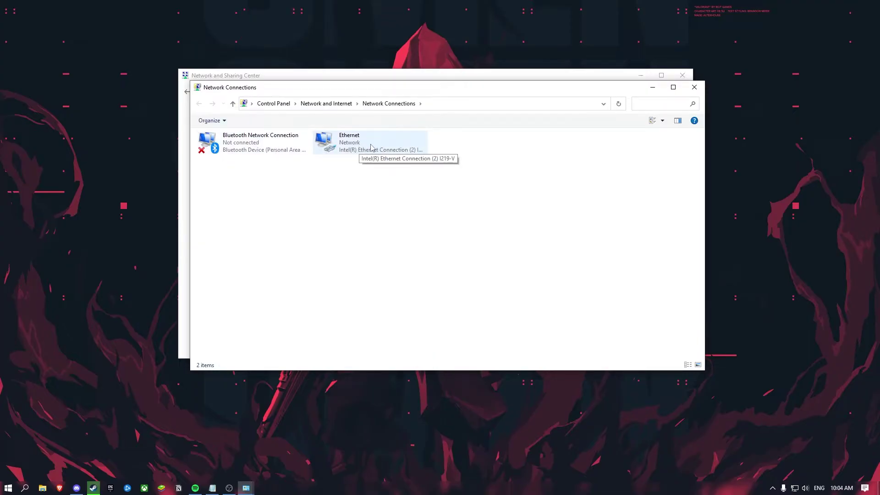
right_click(379, 145)
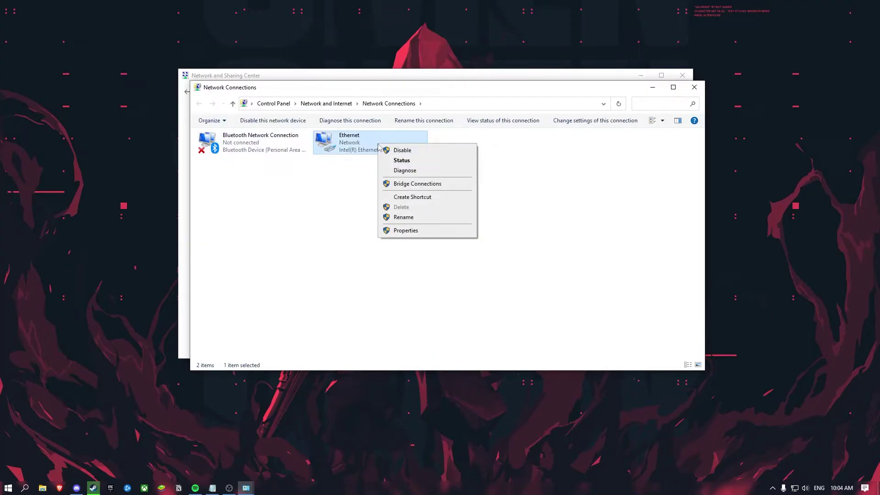
left_click(405, 231)
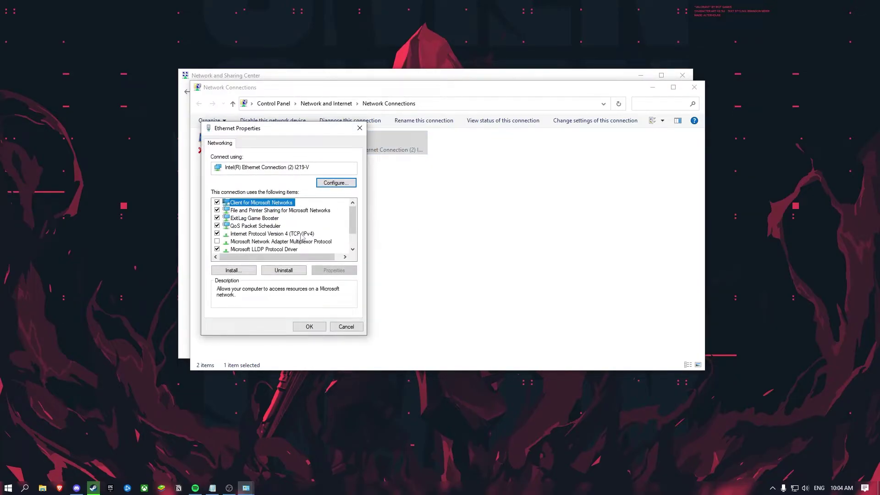
left_click(263, 237)
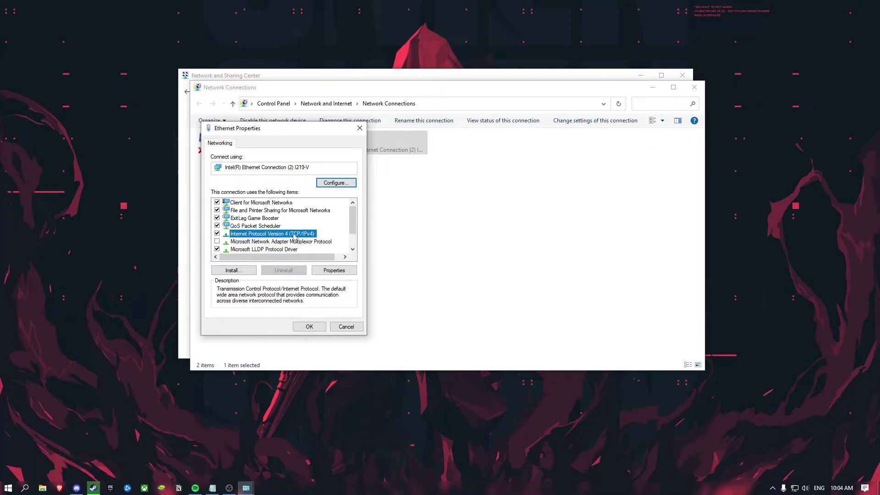
Step: Set IPv4 to use preferred DNS 8.8.8.8 and alternate DNS 8.8.4.4
left_click(333, 270)
mouse_move(339, 158)
left_mouse_down()
mouse_move(436, 164)
mouse_move(516, 137)
left_mouse_up()
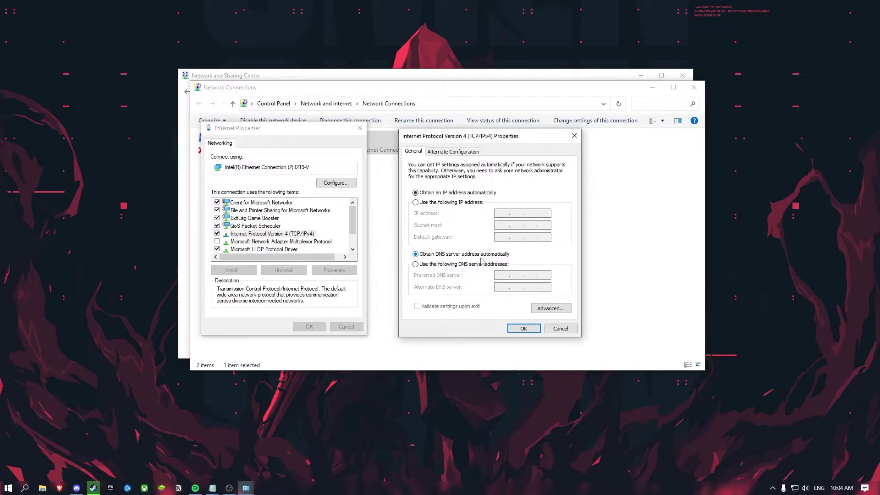
left_click(415, 265)
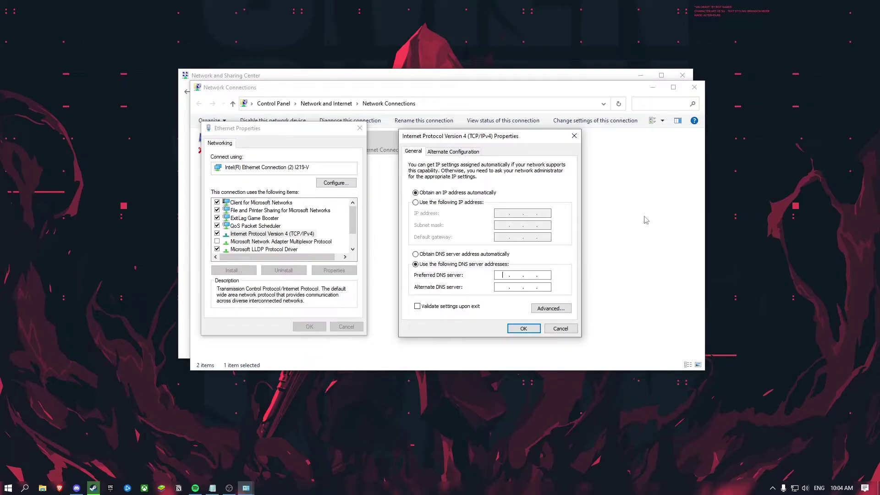
type("8.8.8.8")
key("Tab")
type("8")
Step: Verify the DNS addresses under Advanced DNS settings and confirm both dialogs
left_click(551, 308)
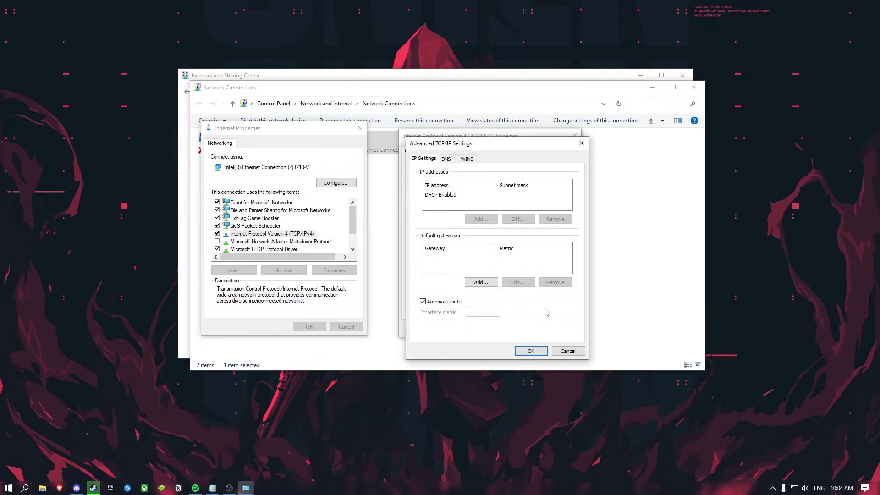
left_click(446, 159)
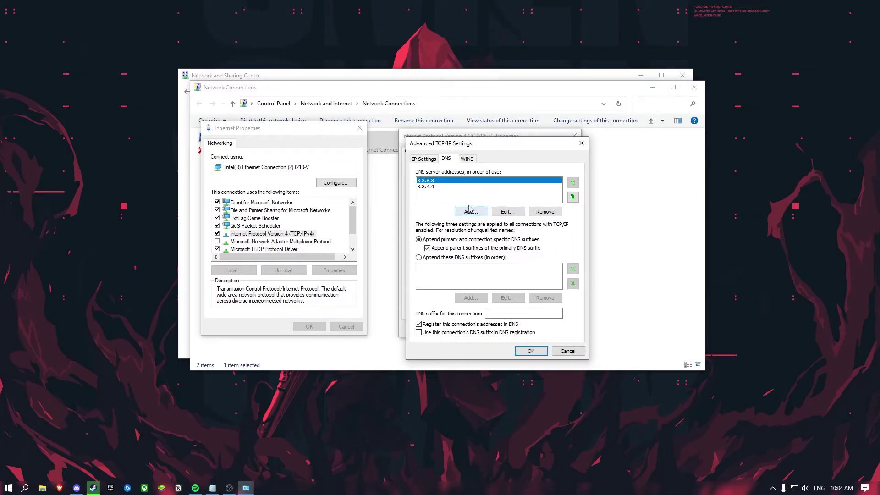
left_click(532, 352)
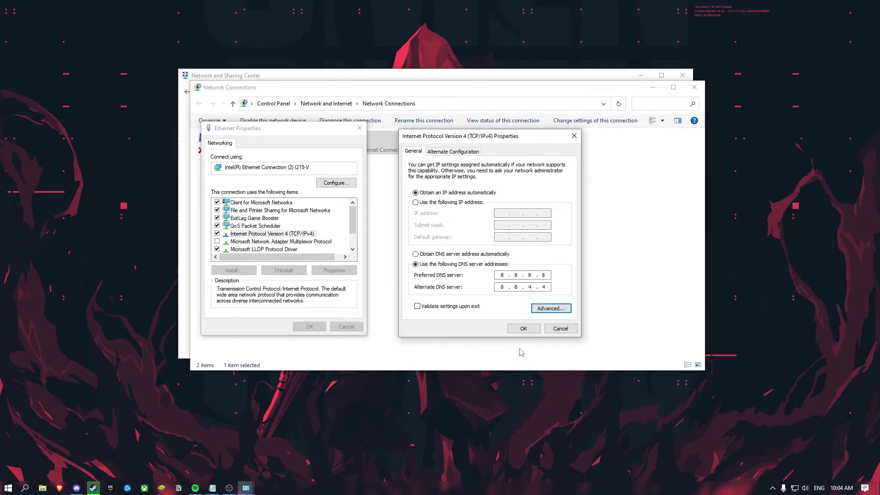
left_click(522, 326)
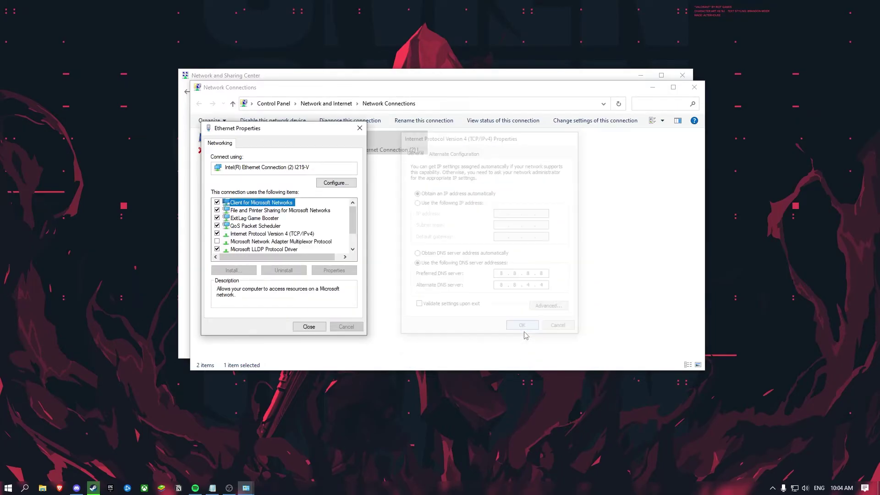
Step: Close Ethernet Properties and Network Connections, restore Steam, and launch Destiny 2
left_click(360, 128)
left_click(694, 88)
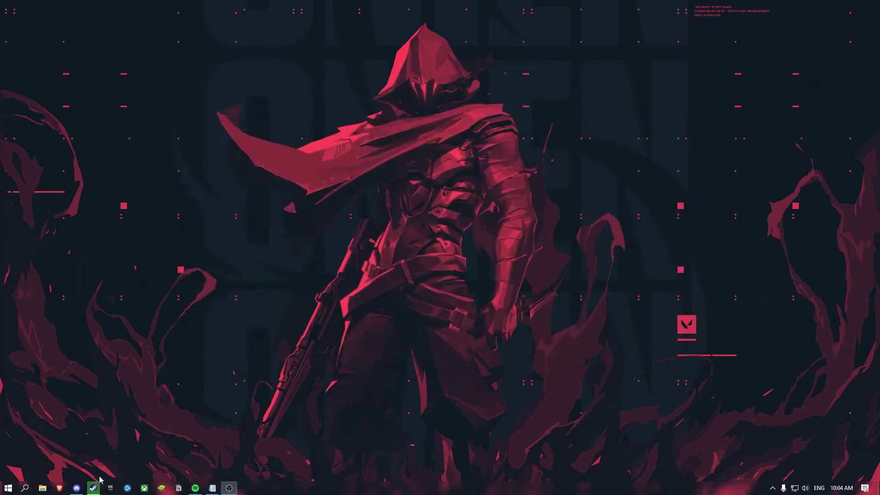
left_click(92, 488)
left_click(179, 199)
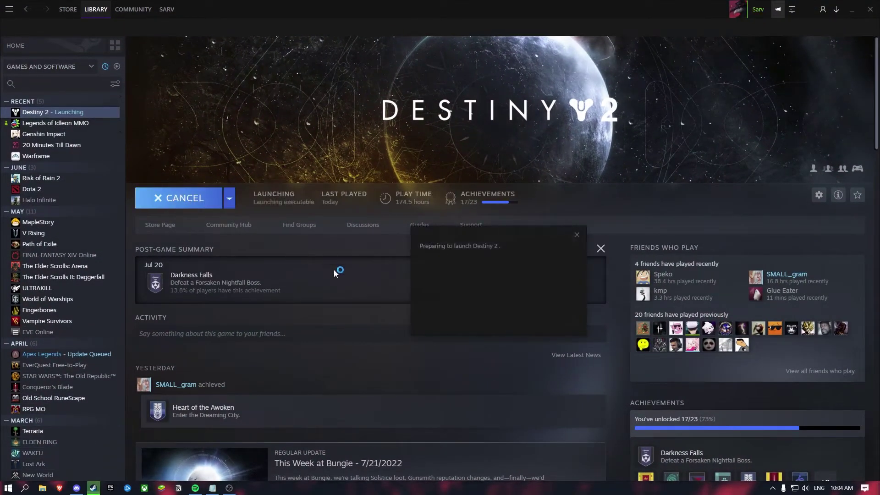